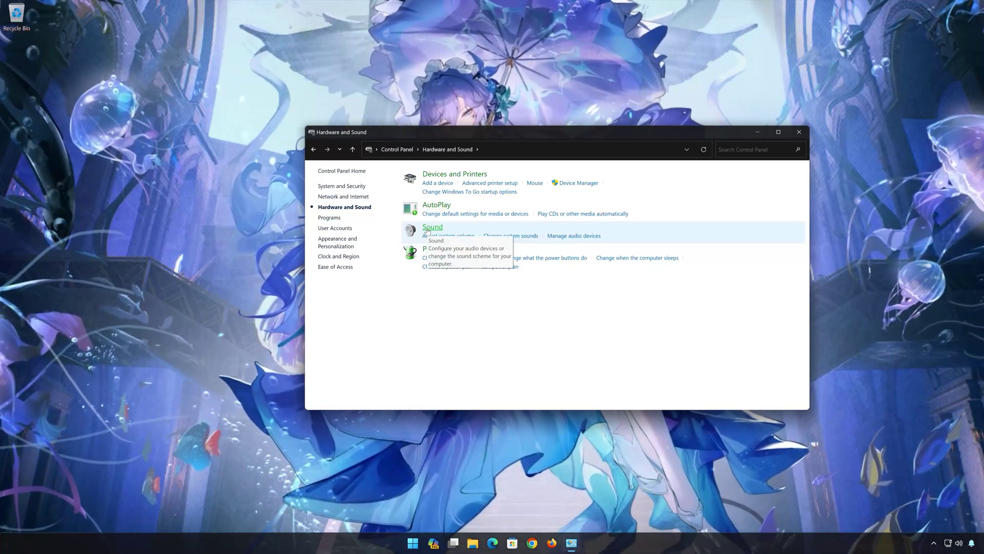
Open the Sound settings from Hardware and Sound, and close the Control Panel window behind them.
click(431, 227)
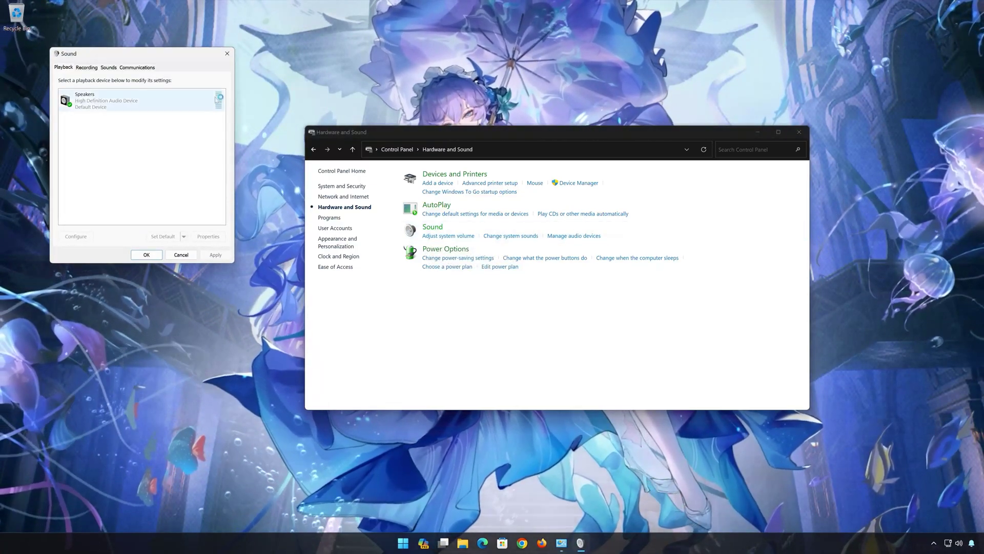
drag(177, 58, 583, 150)
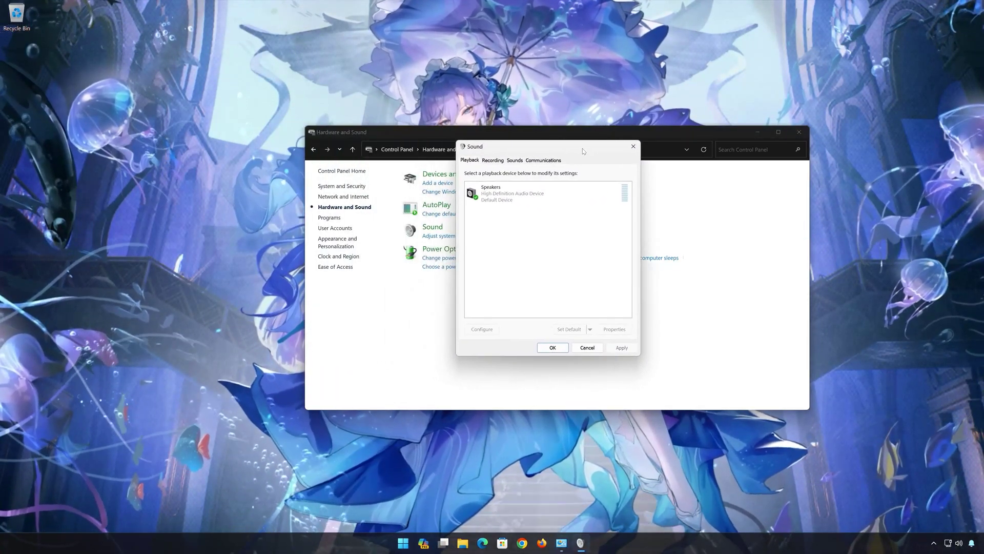
click(794, 134)
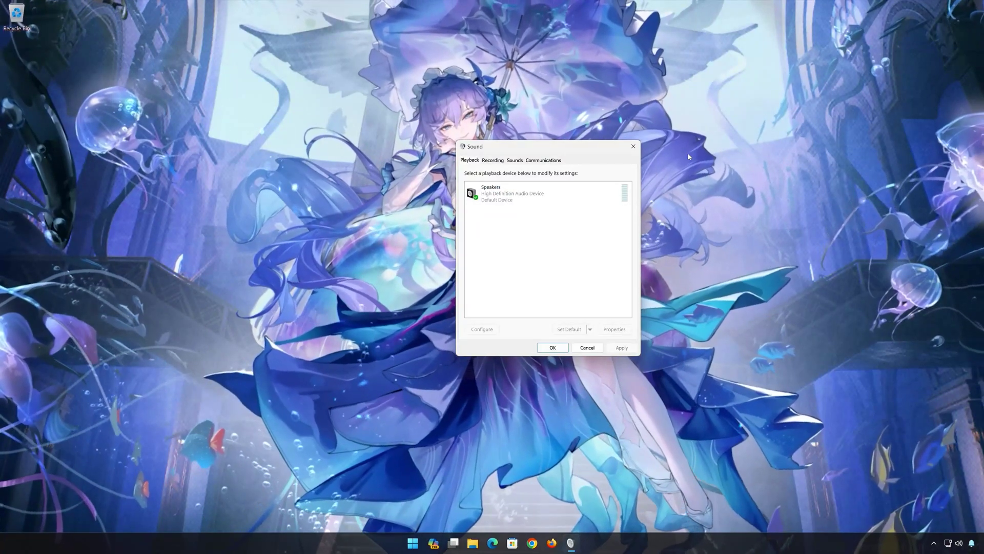
Set the default format of the Speakers playback device to 16 bit, 44100 Hz (CD Quality), and close the Sound settings.
click(545, 188)
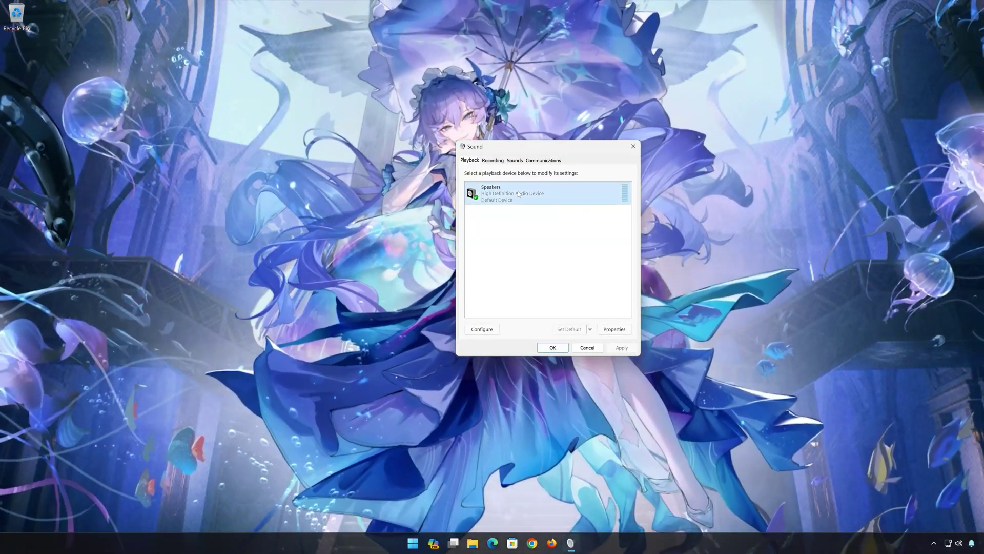
right_click(519, 193)
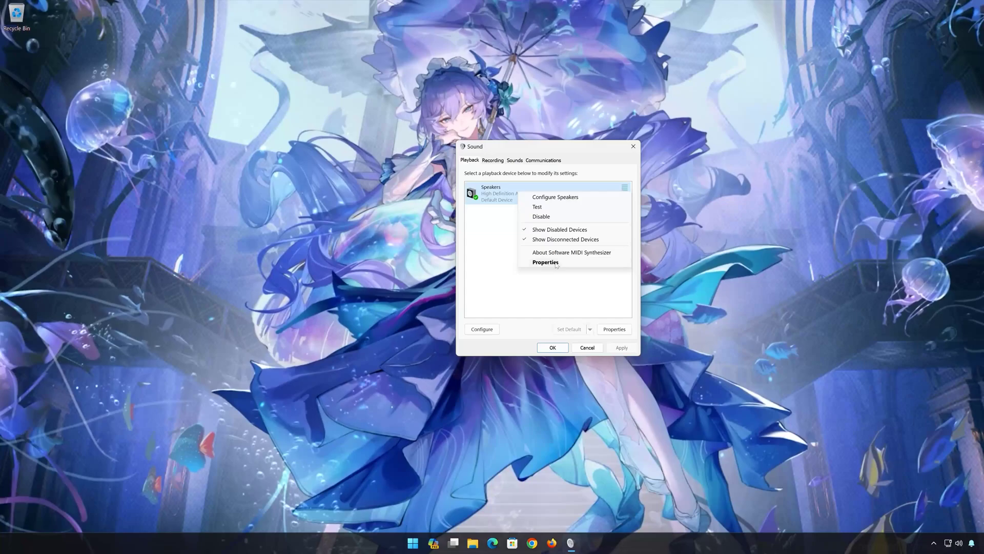
click(557, 263)
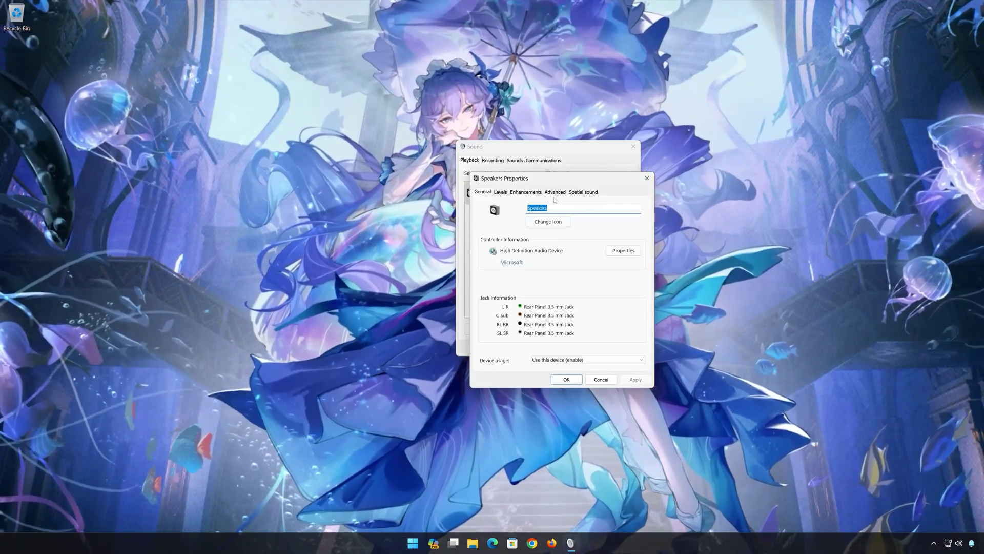
click(556, 192)
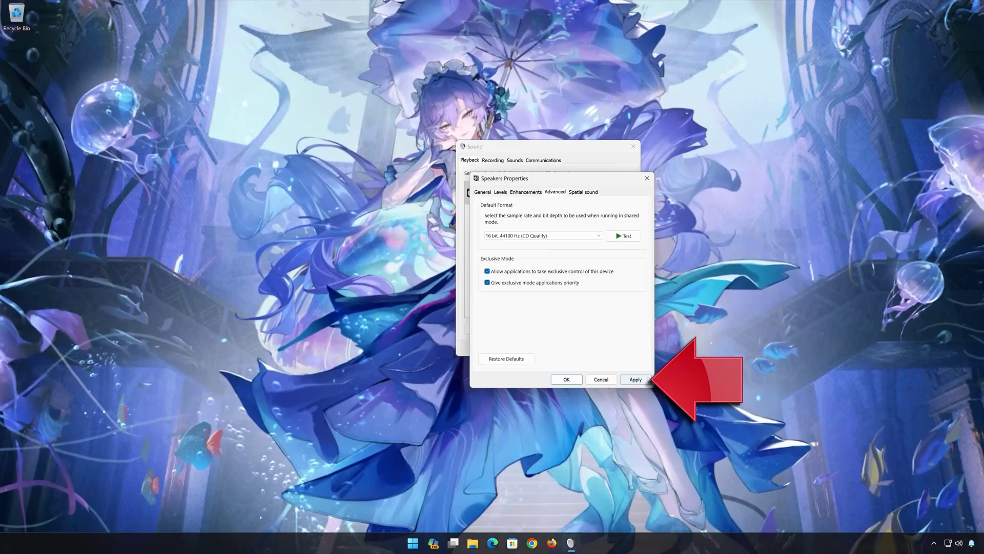
click(636, 380)
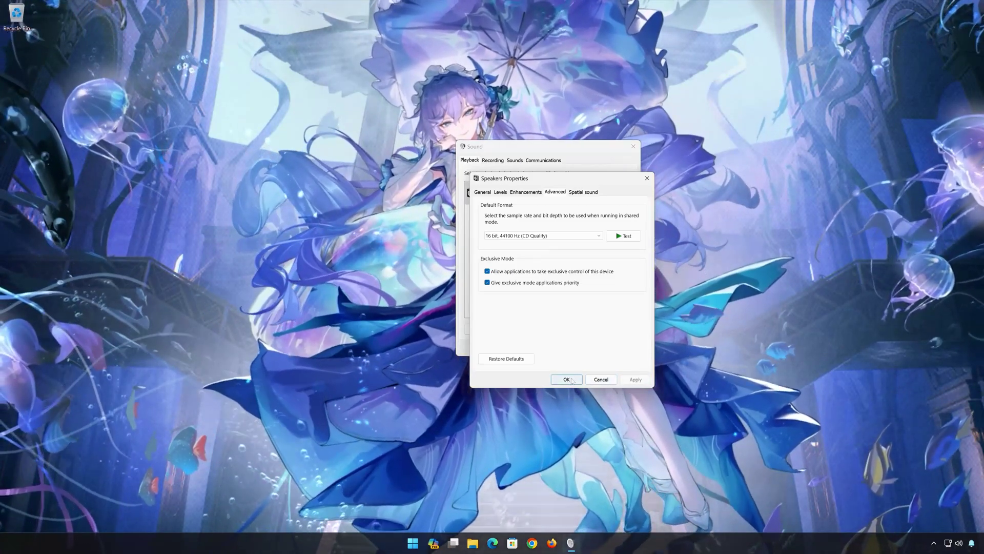
click(567, 380)
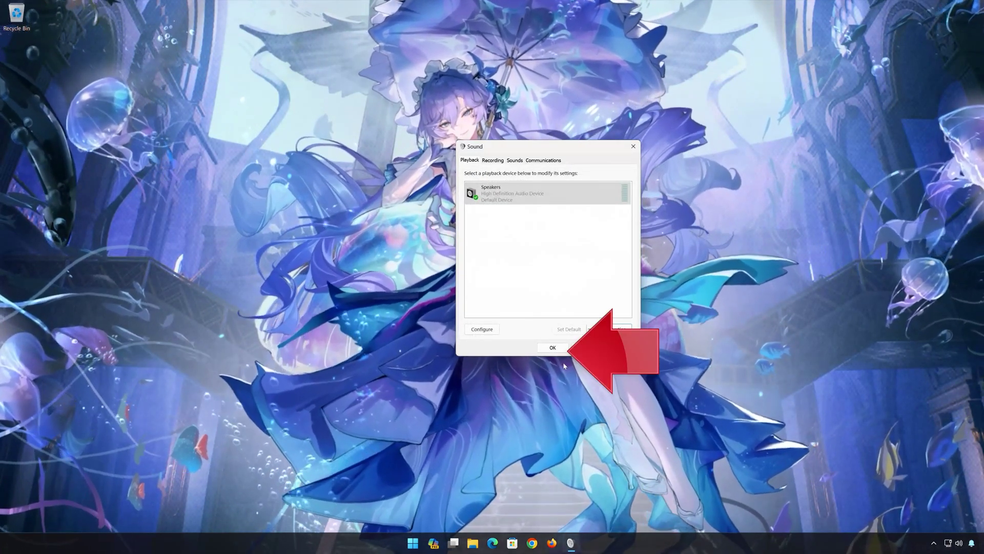
click(561, 350)
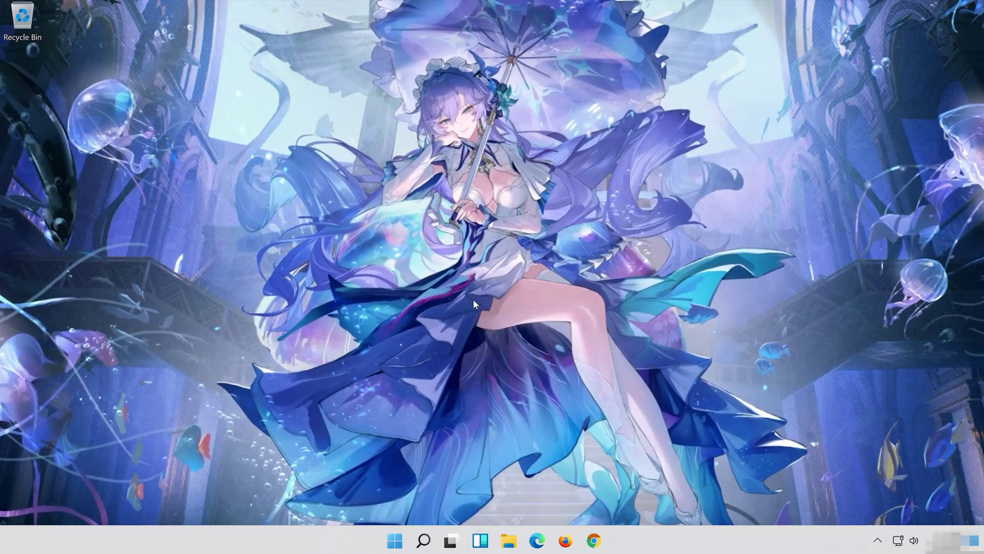
Find Control Panel through search, open its Hardware and Sound > Sound settings, and close the Control Panel window.
click(423, 542)
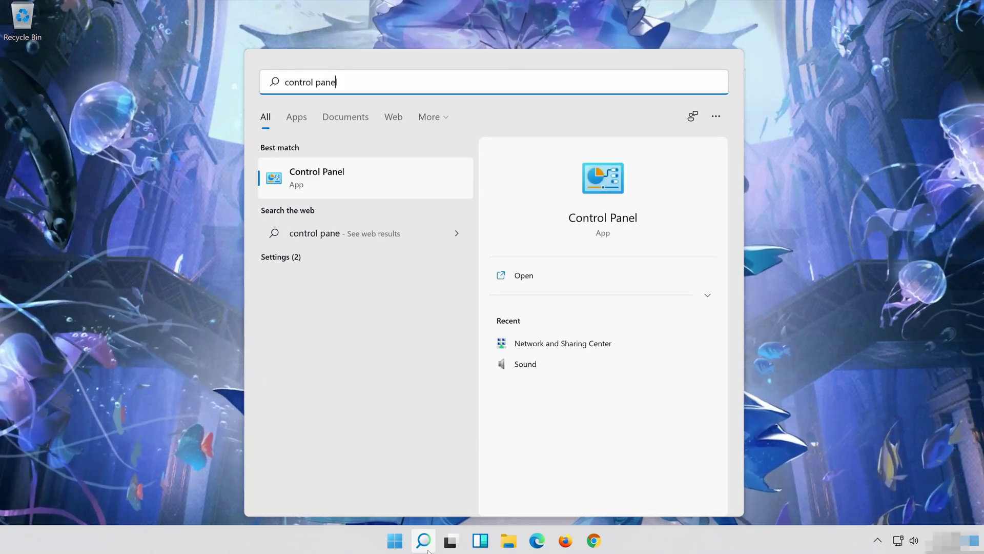
click(418, 179)
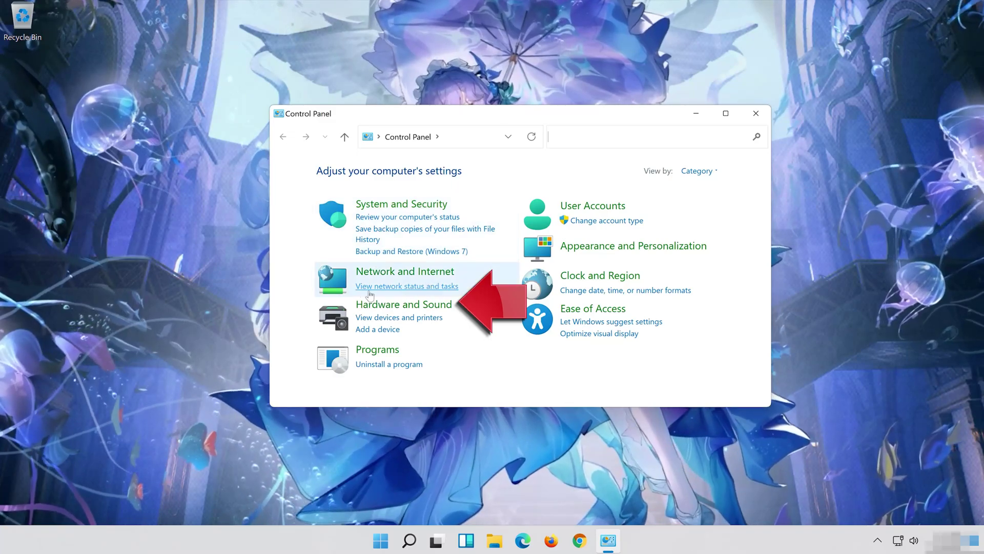
click(420, 306)
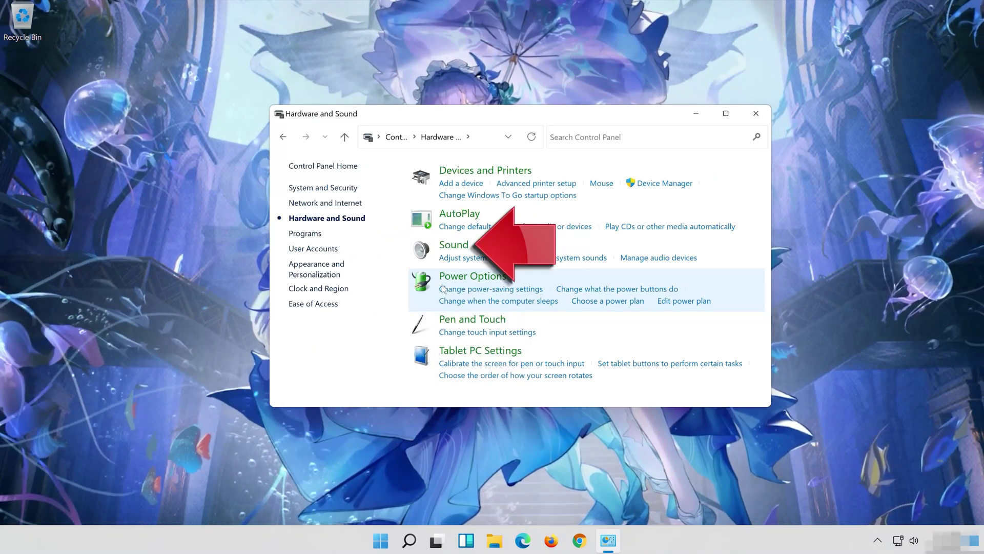
click(453, 246)
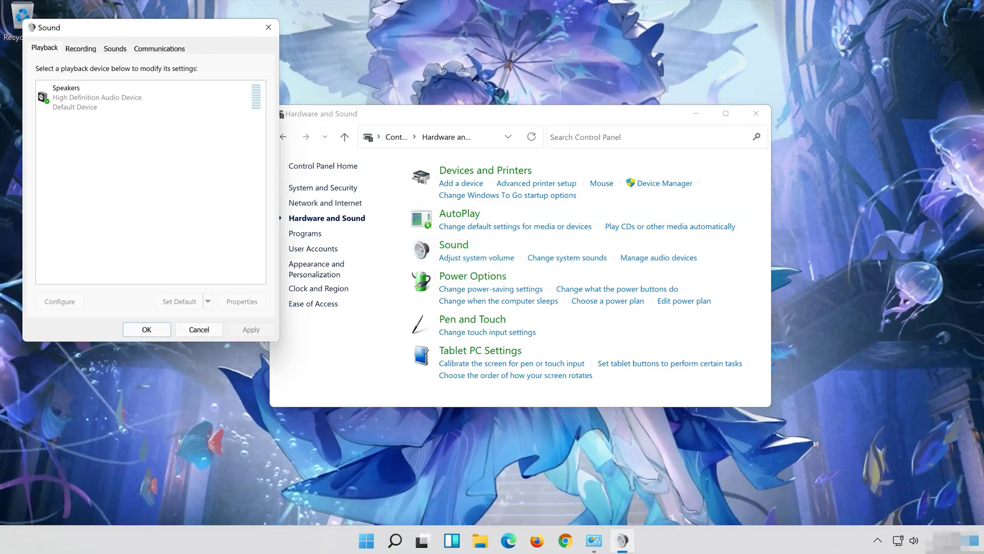
drag(164, 37, 517, 110)
click(750, 111)
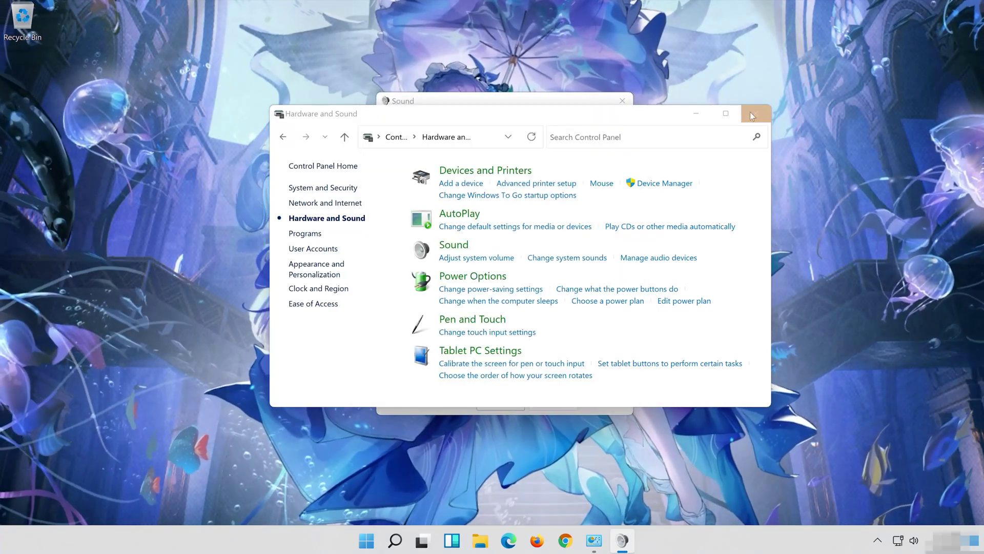
Disable all enhancements for the Speakers playback device, apply the change and close the Sound settings.
click(472, 165)
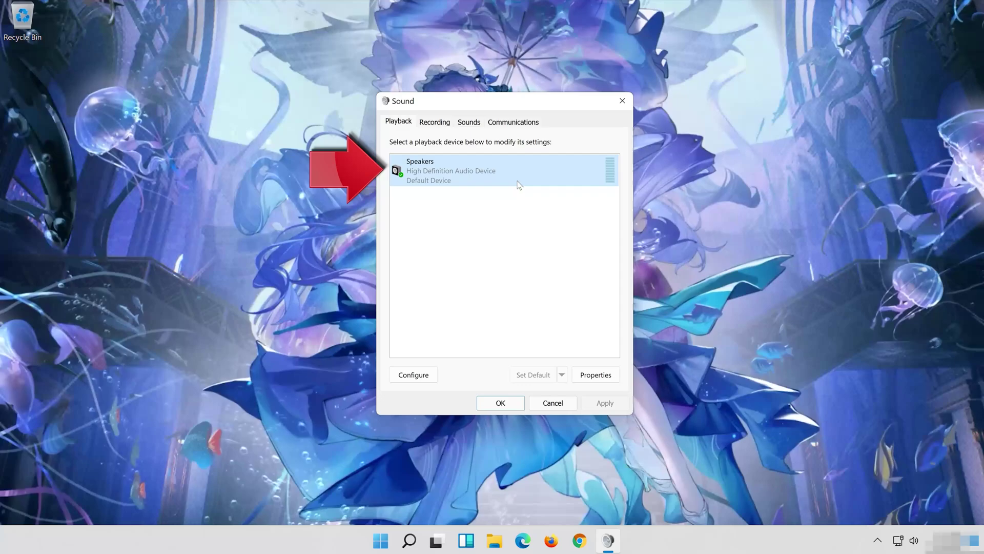
right_click(505, 161)
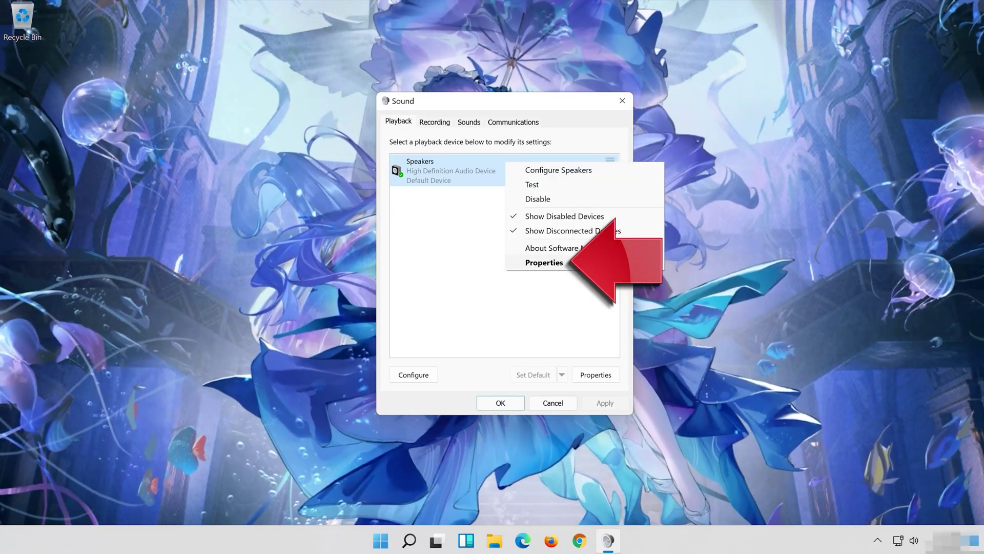
click(583, 266)
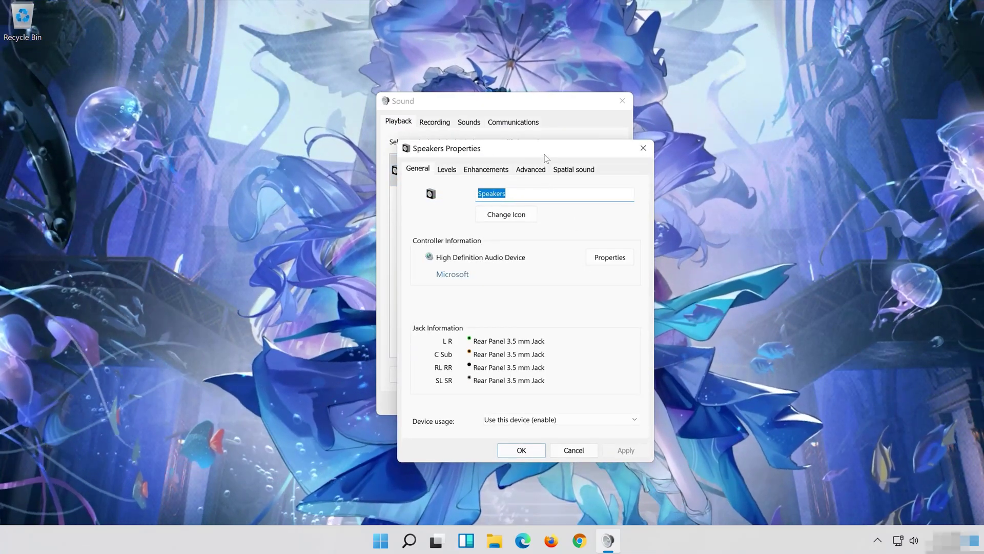
drag(543, 153, 528, 106)
click(484, 117)
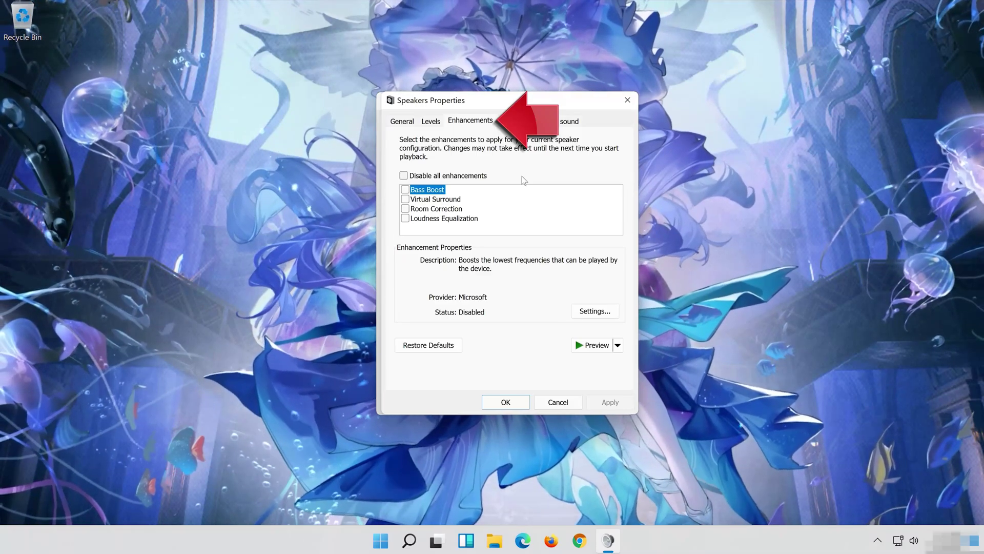
click(406, 176)
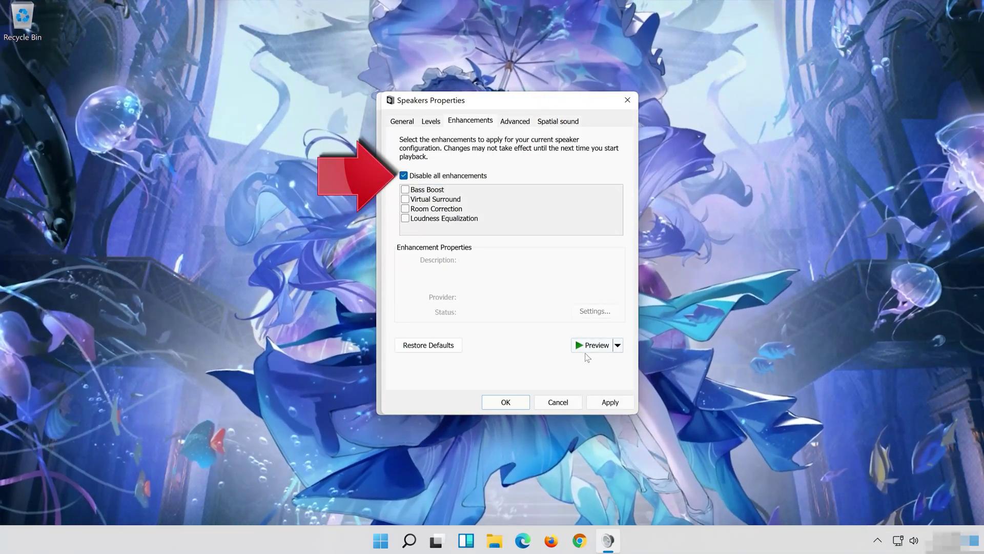
click(614, 403)
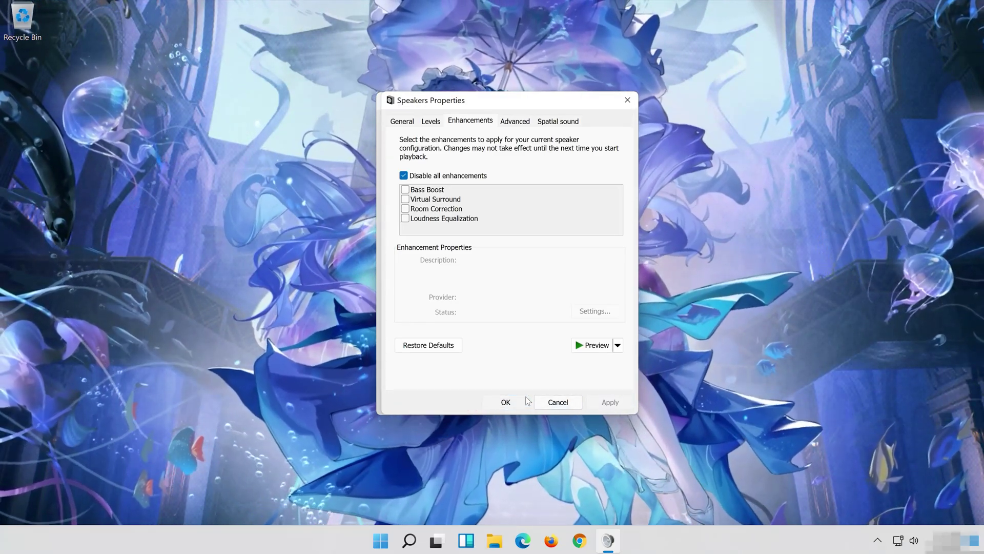
click(525, 396)
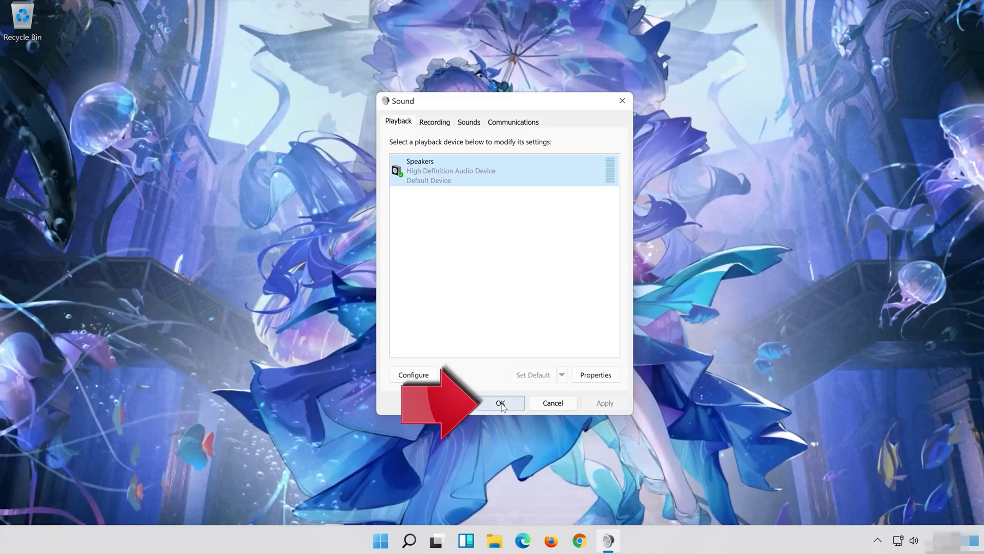
click(500, 402)
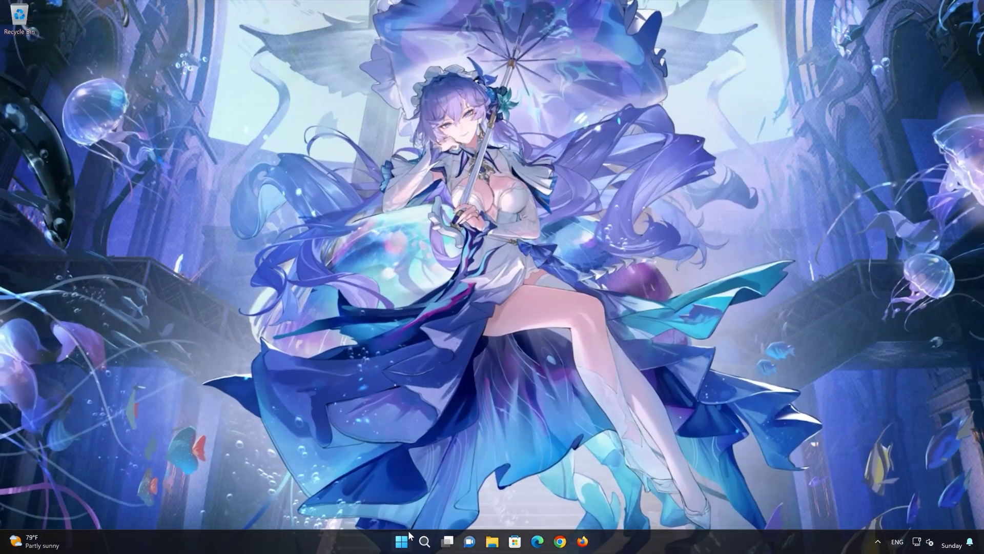
Open the Other troubleshooters page under System > Troubleshoot in Windows Settings.
click(405, 539)
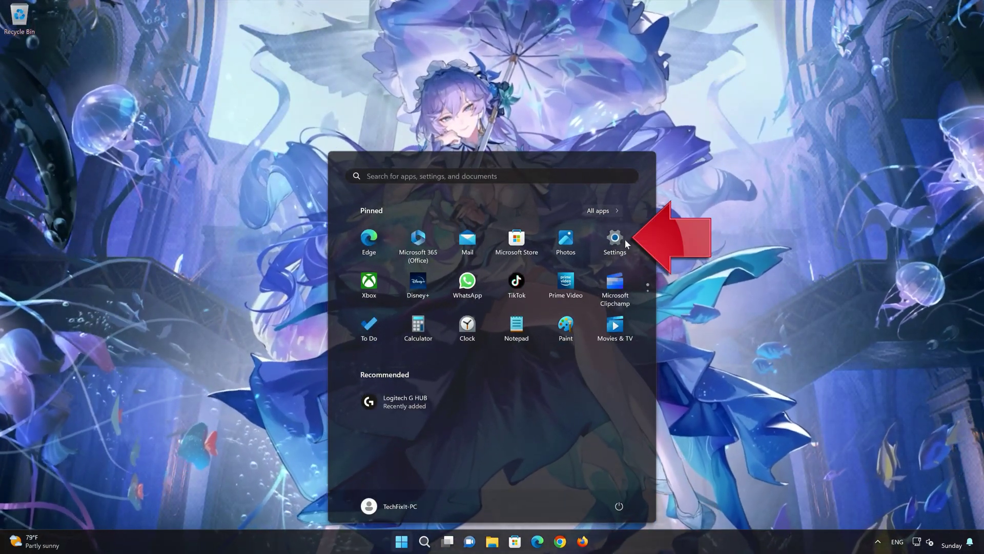
click(622, 244)
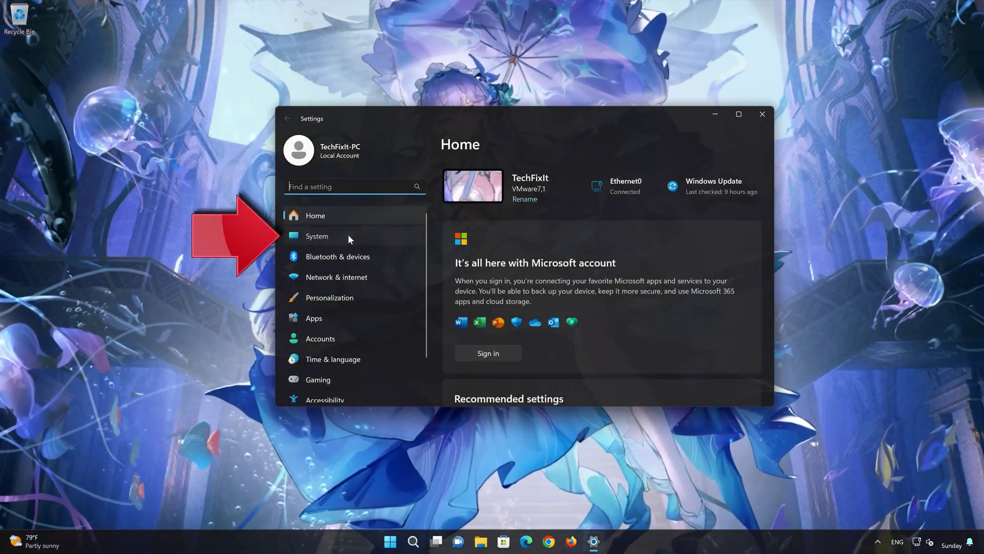
click(349, 235)
scroll(584, 306, down, 6)
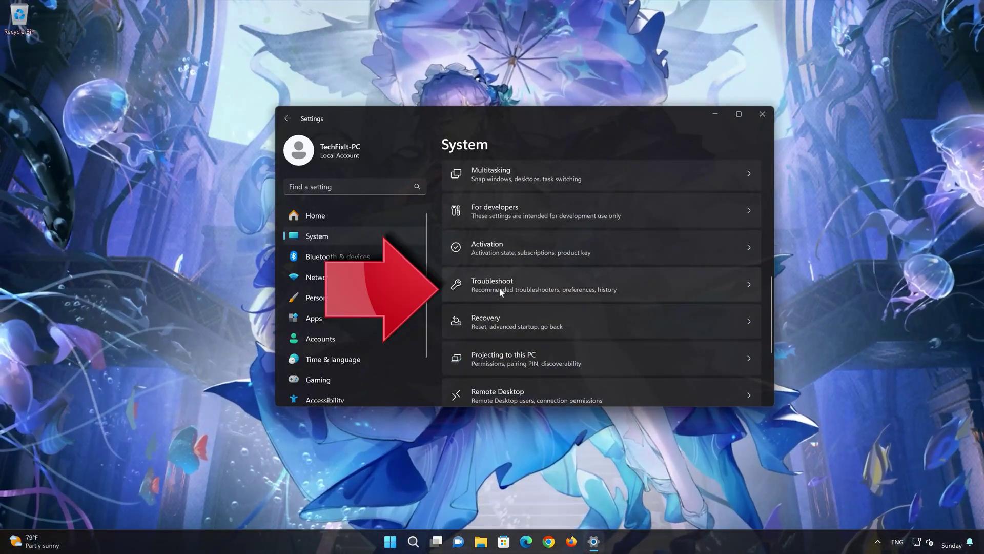
scroll(512, 287, down, 1)
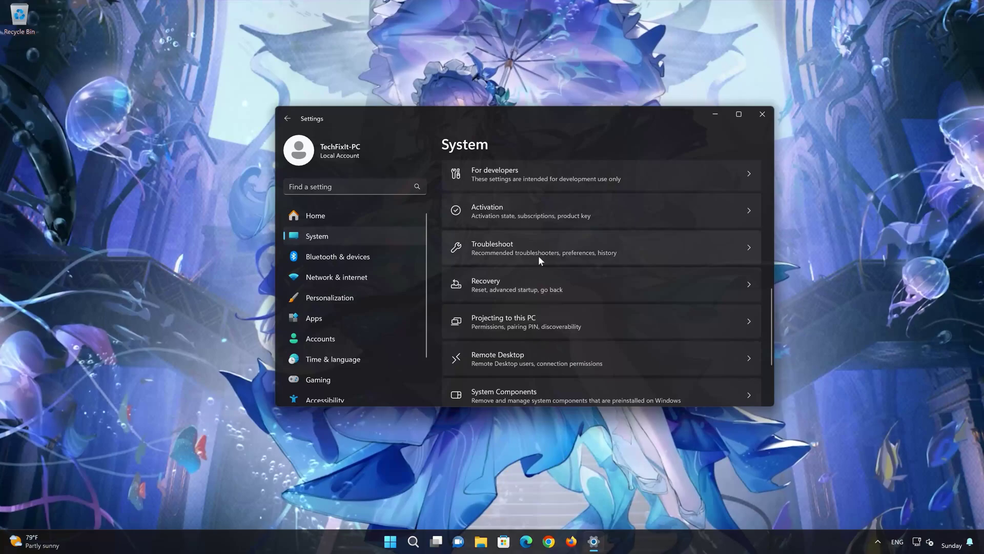
click(540, 254)
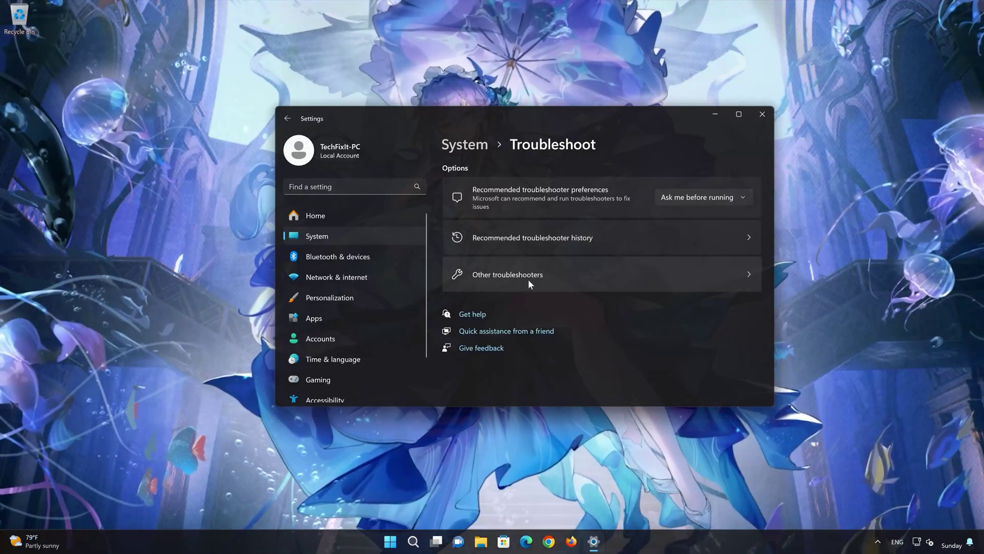
click(528, 279)
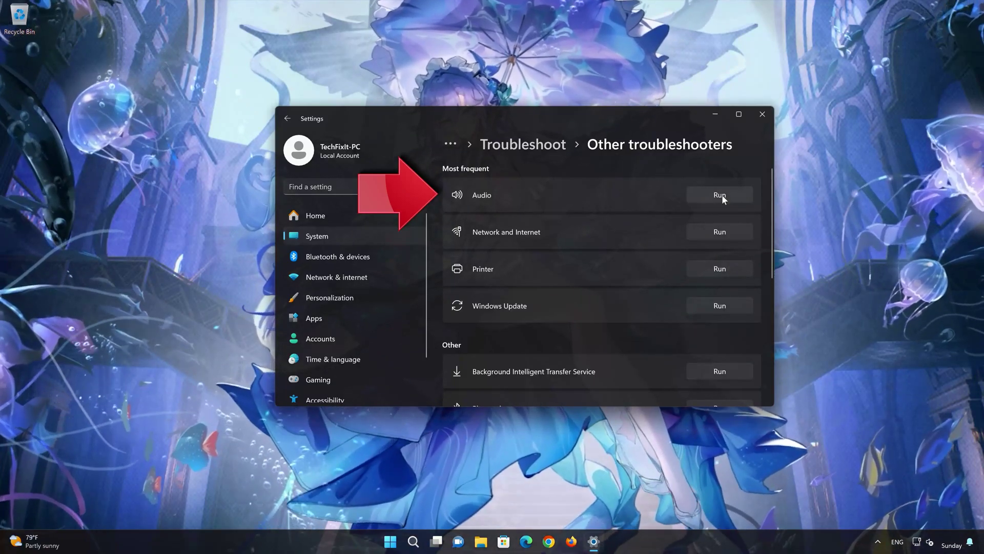
Run the Audio troubleshooter, consent to diagnostics and restarting audio services, answer that the problem is solved, and close Get Help.
click(722, 194)
drag(248, 29, 543, 92)
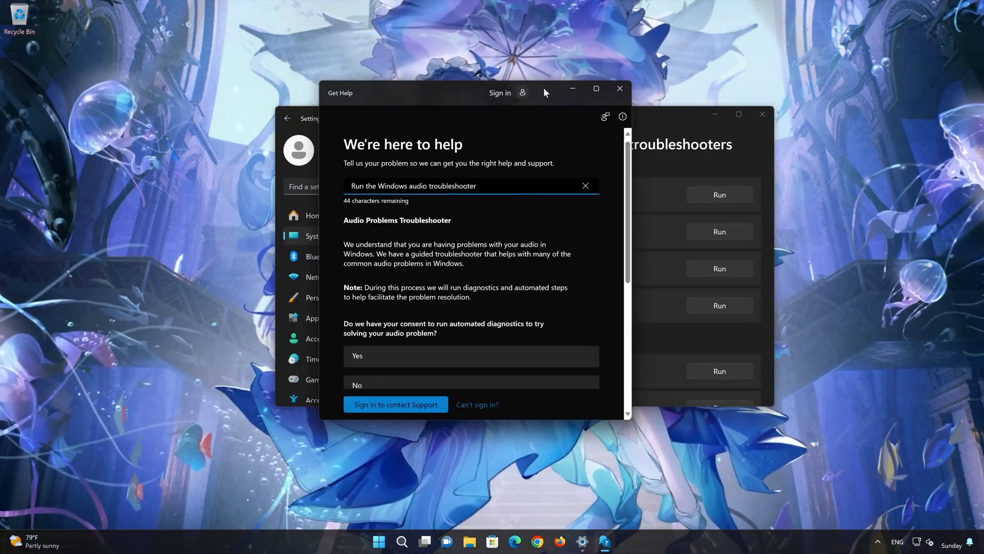
click(390, 362)
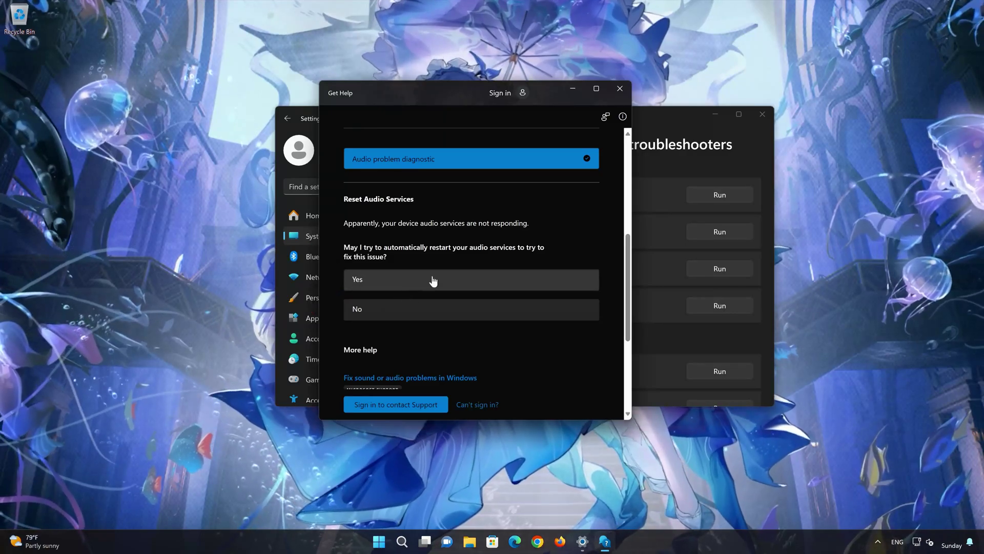
click(423, 283)
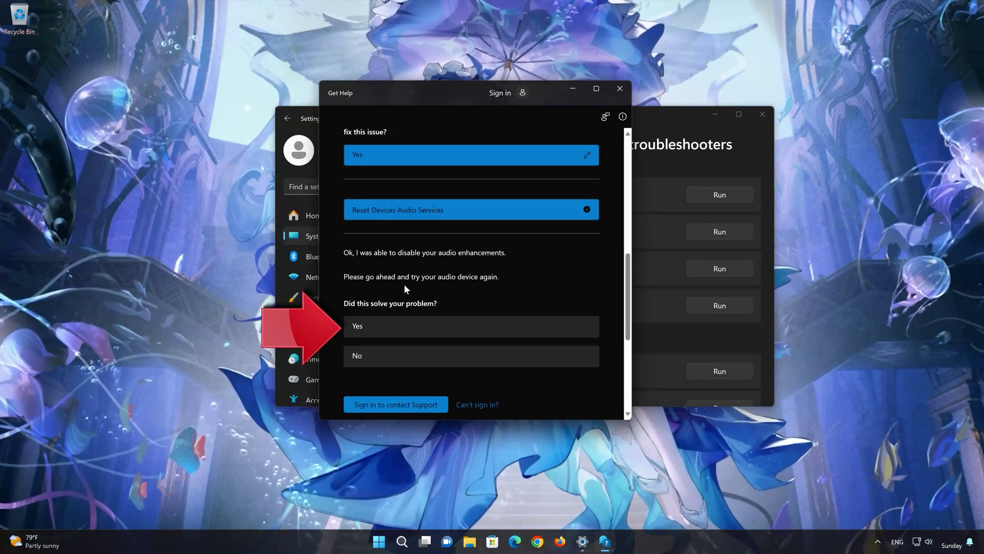
click(424, 329)
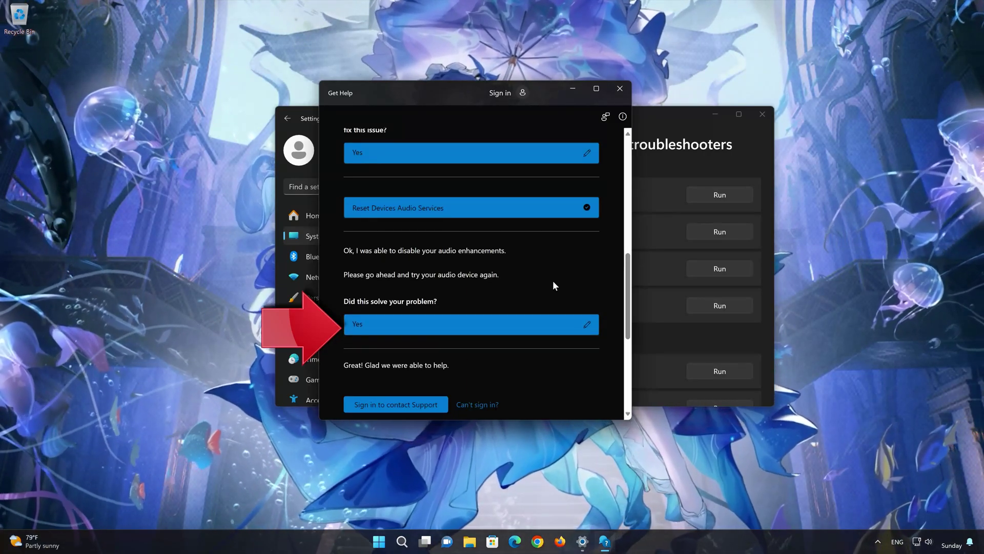
click(622, 89)
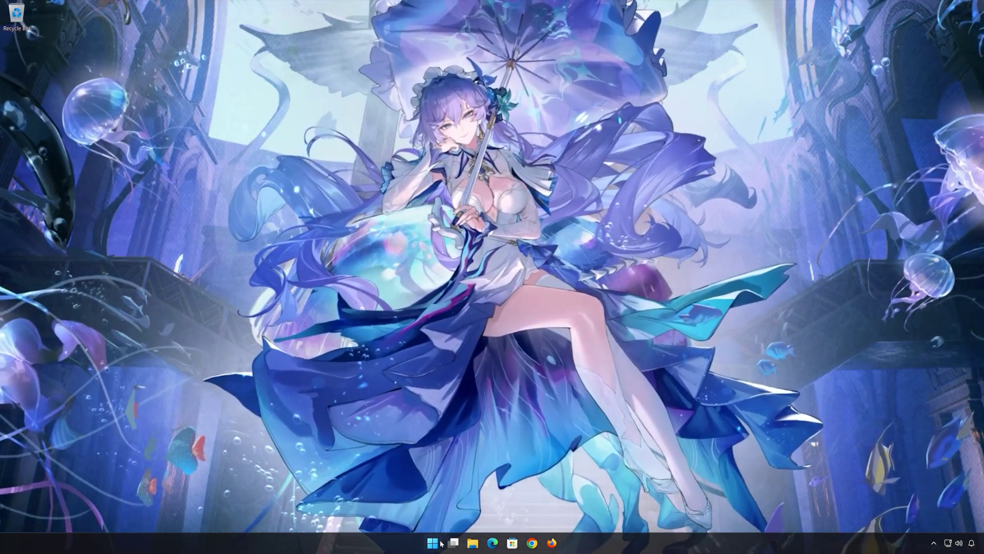
Find and open Device Manager through search, and move its window to the middle of the desktop.
click(440, 543)
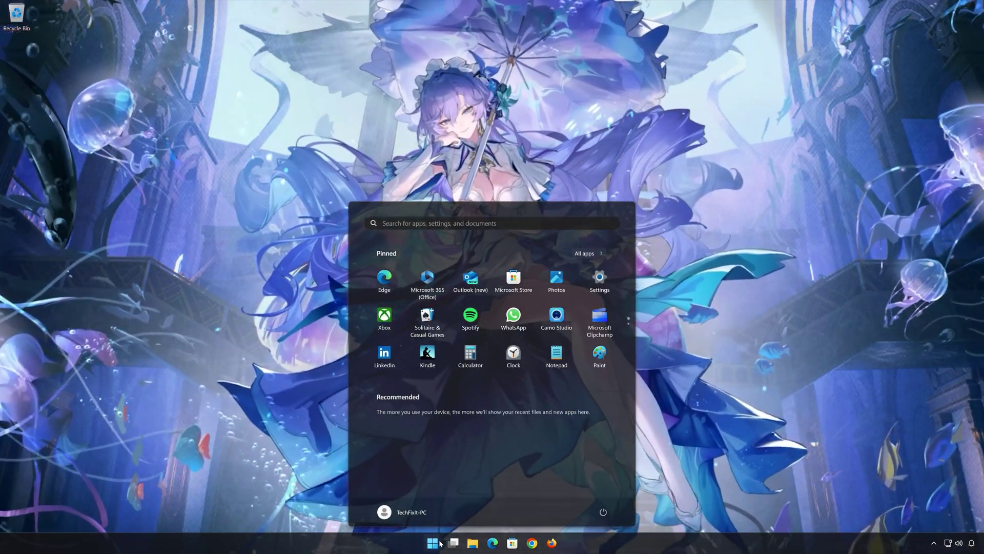
text(device)
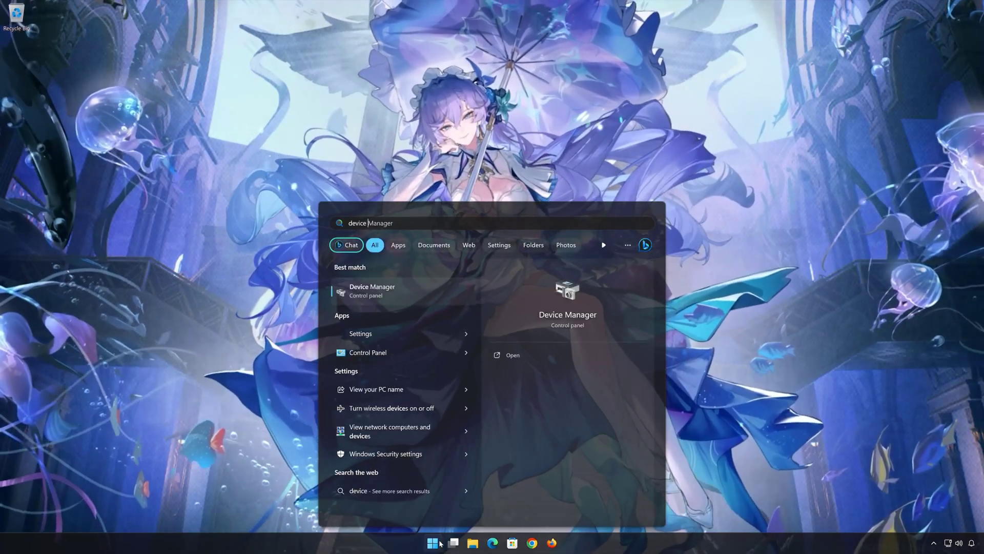
text( manager)
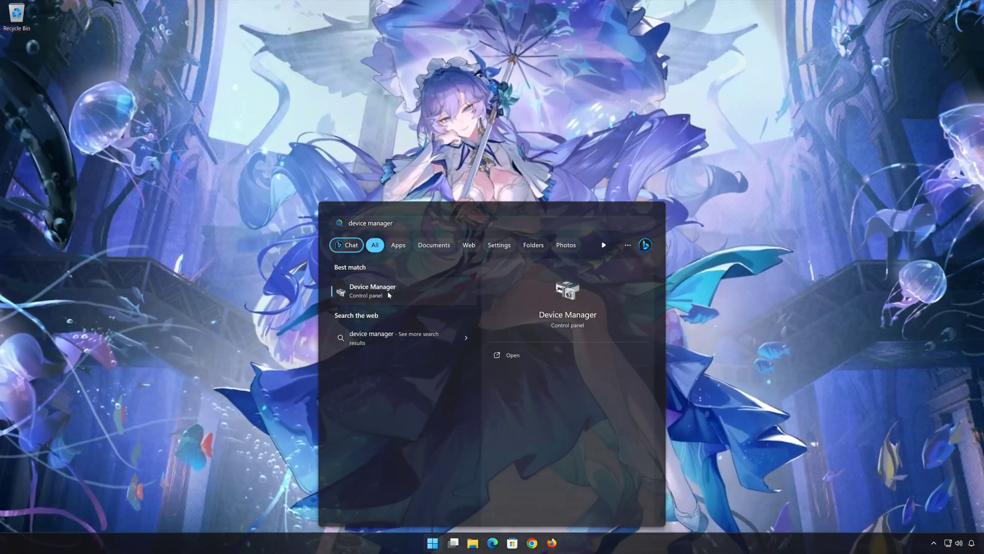
click(388, 295)
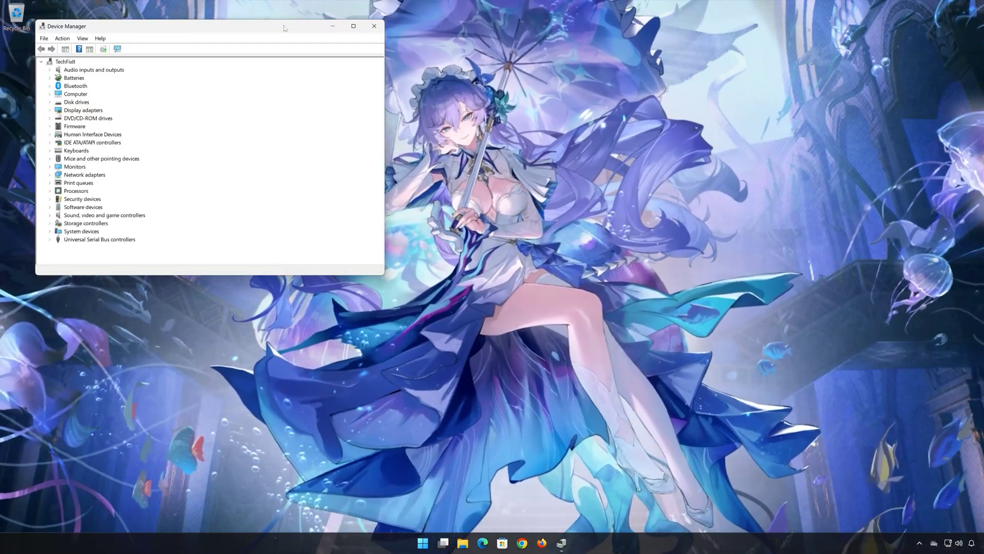
drag(285, 29, 606, 121)
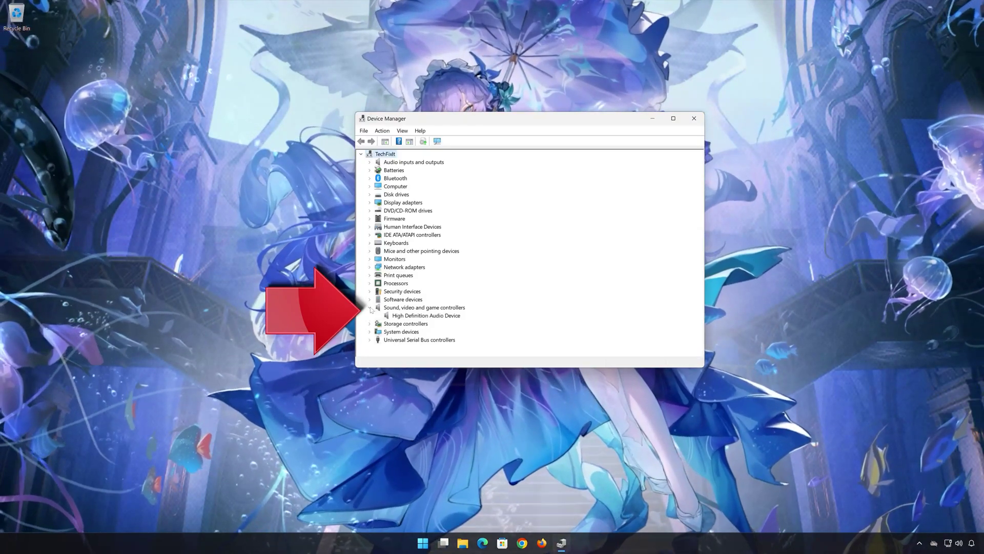
Show the driver properties of the High Definition Audio Device under Sound, video and game controllers.
click(402, 317)
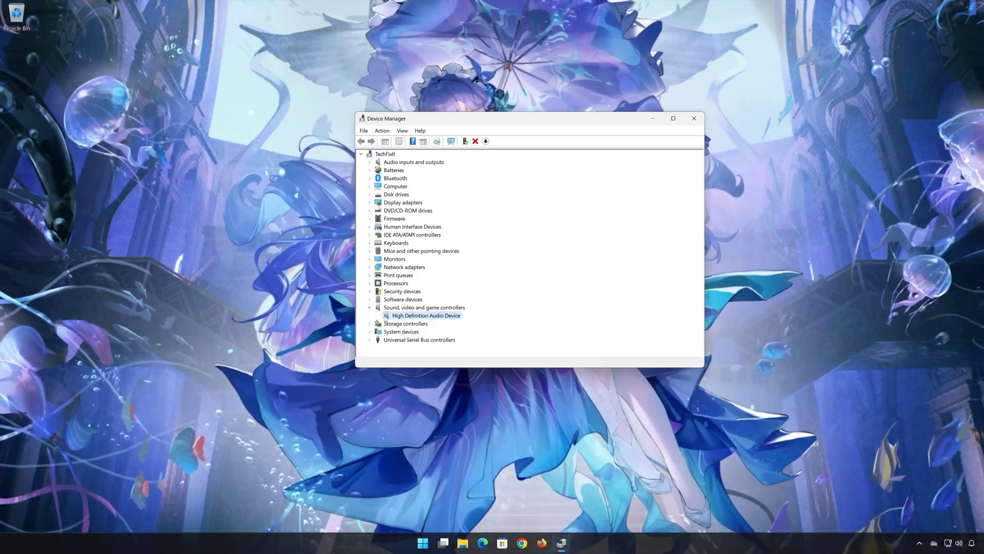
right_click(427, 317)
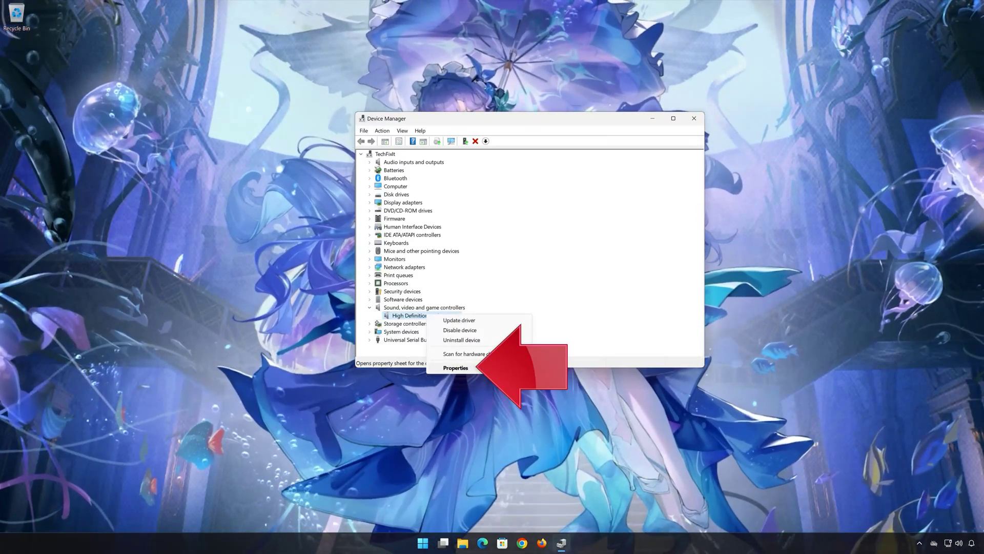
click(480, 369)
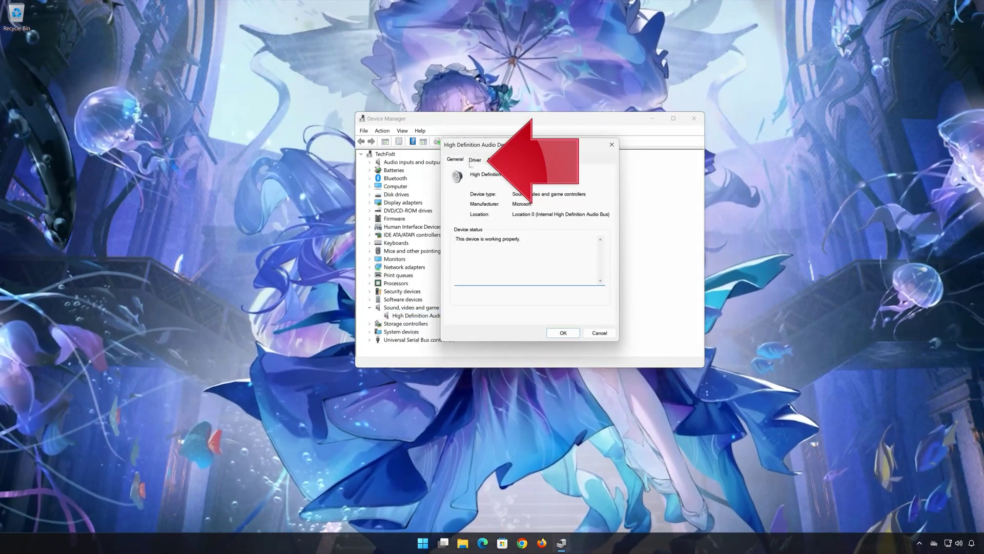
click(473, 160)
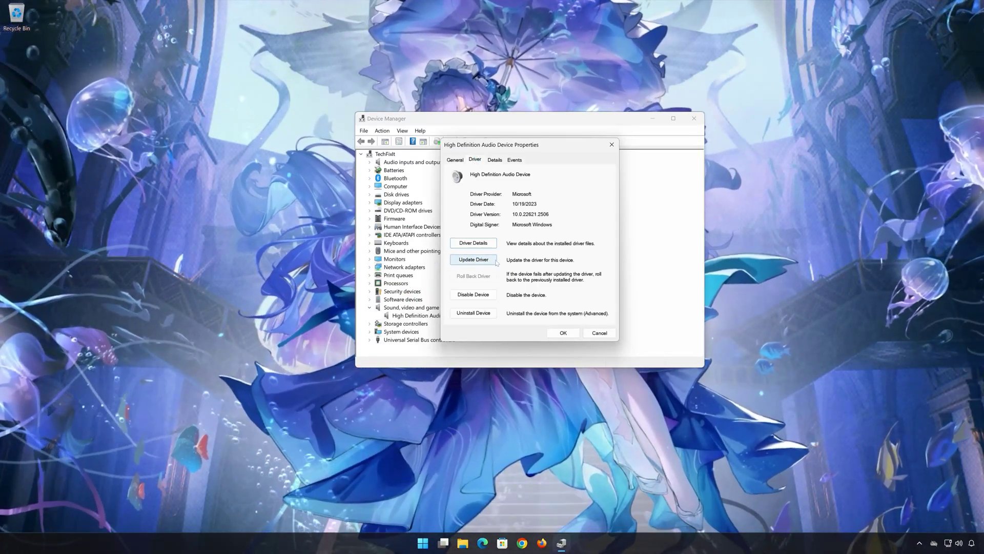
Start a manual driver update for the audio device, choosing to pick from the list of available drivers on the computer.
click(474, 260)
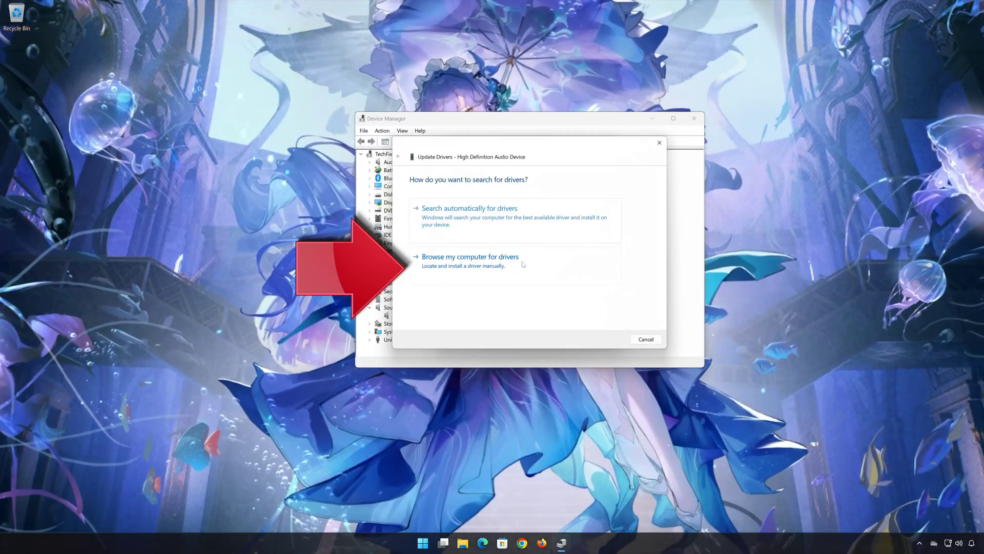
click(468, 267)
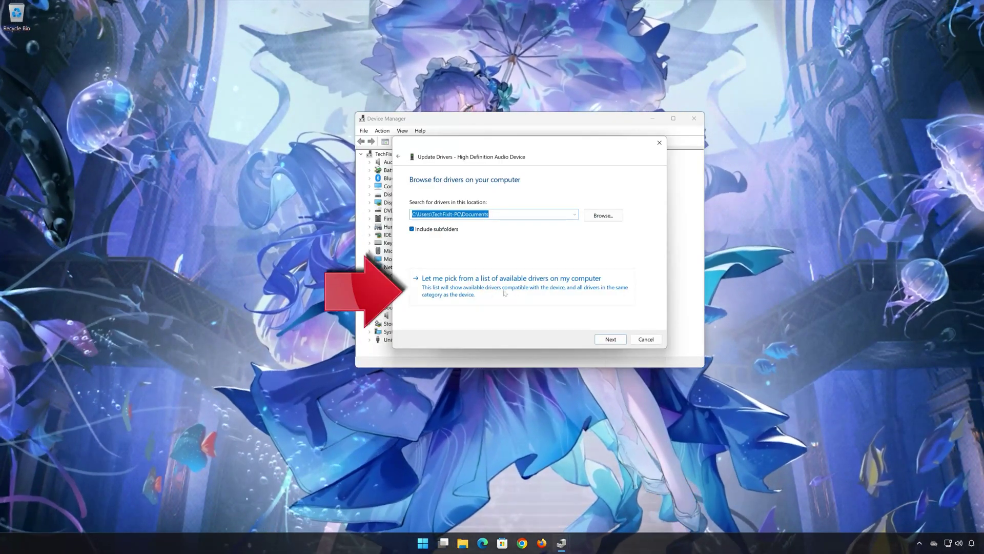
click(492, 294)
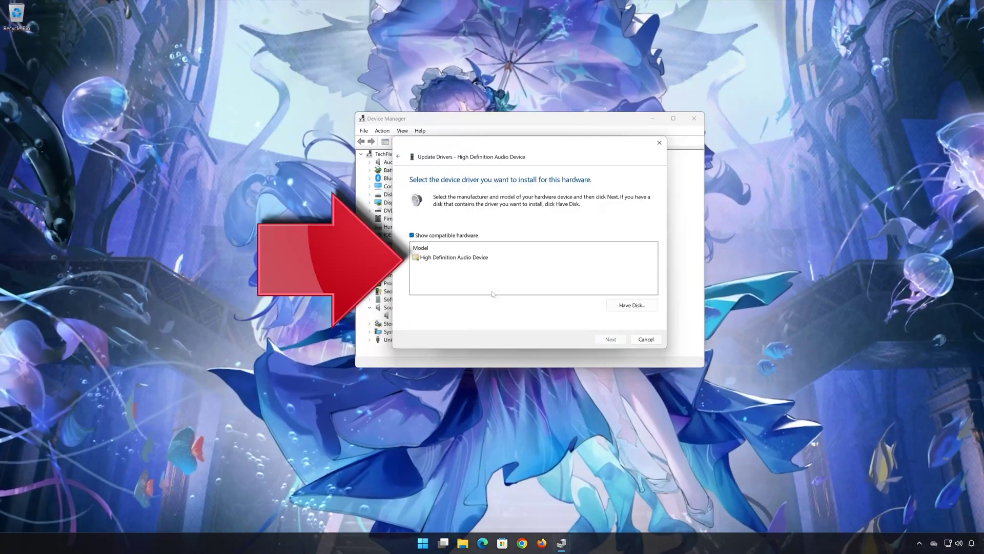
Install the compatible High Definition Audio Device driver, accepting the compatibility warning, and close the wizard, device properties and Device Manager.
click(477, 261)
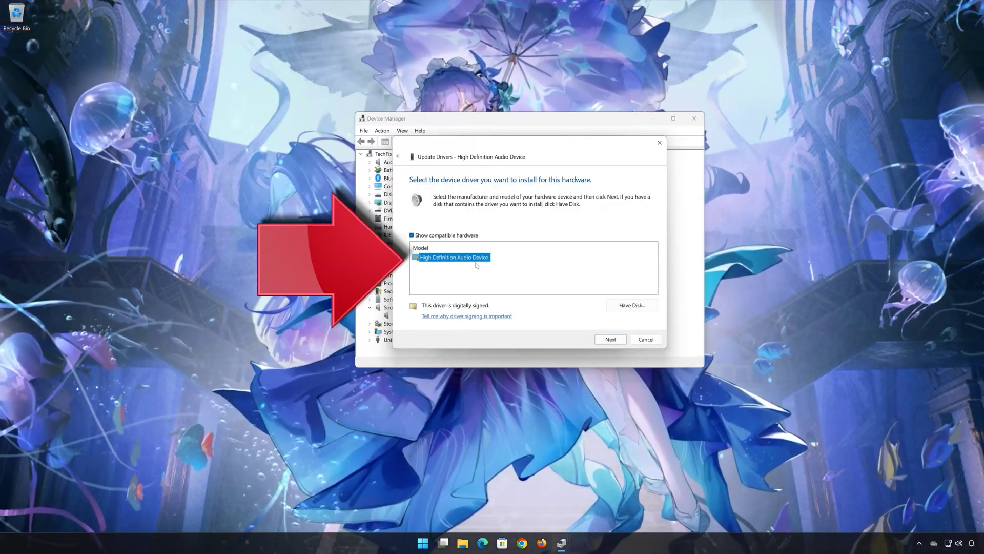
click(611, 340)
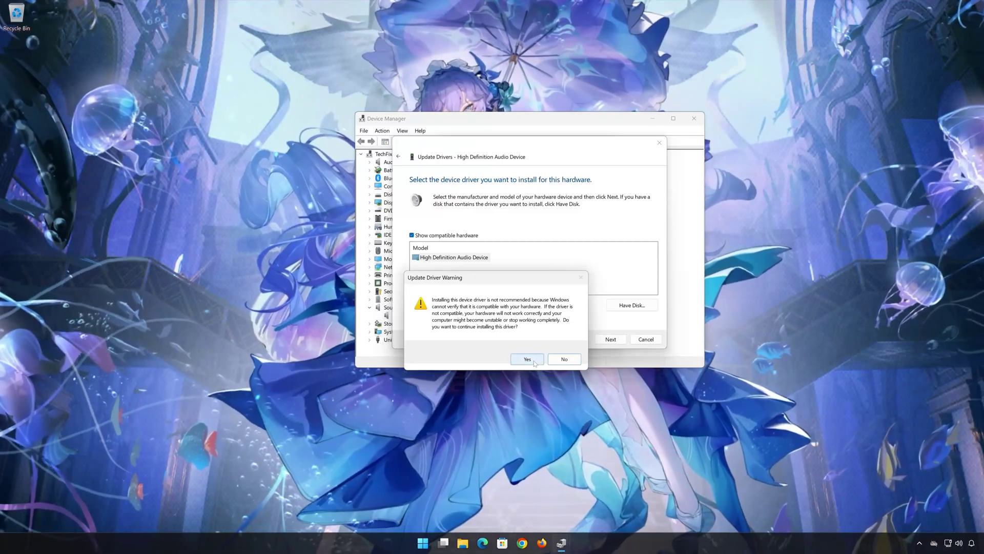
click(527, 359)
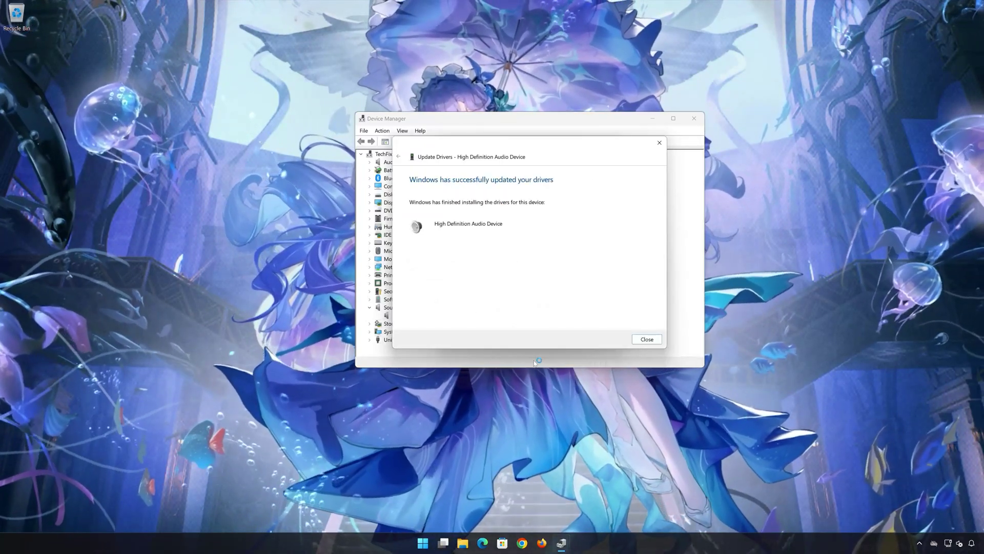
click(647, 339)
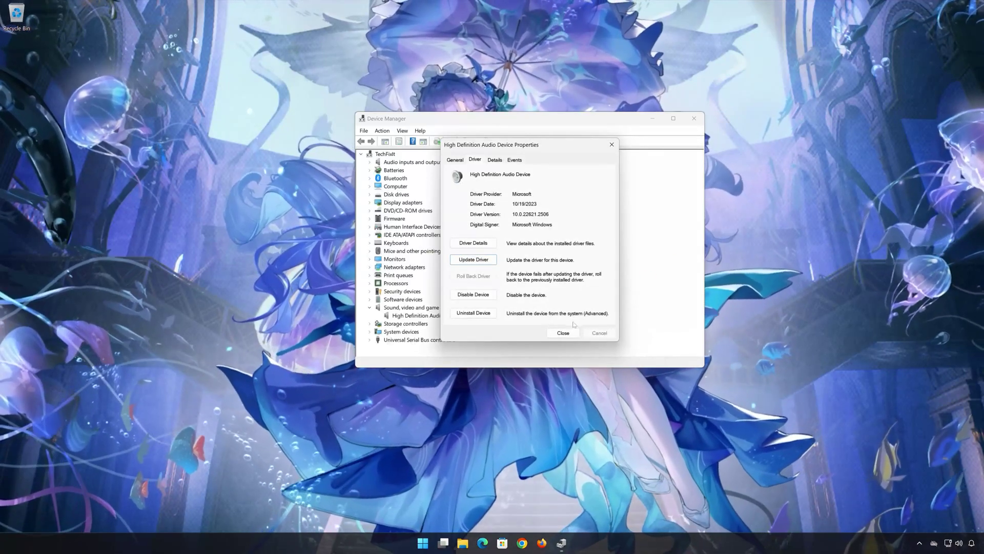
click(564, 333)
click(694, 118)
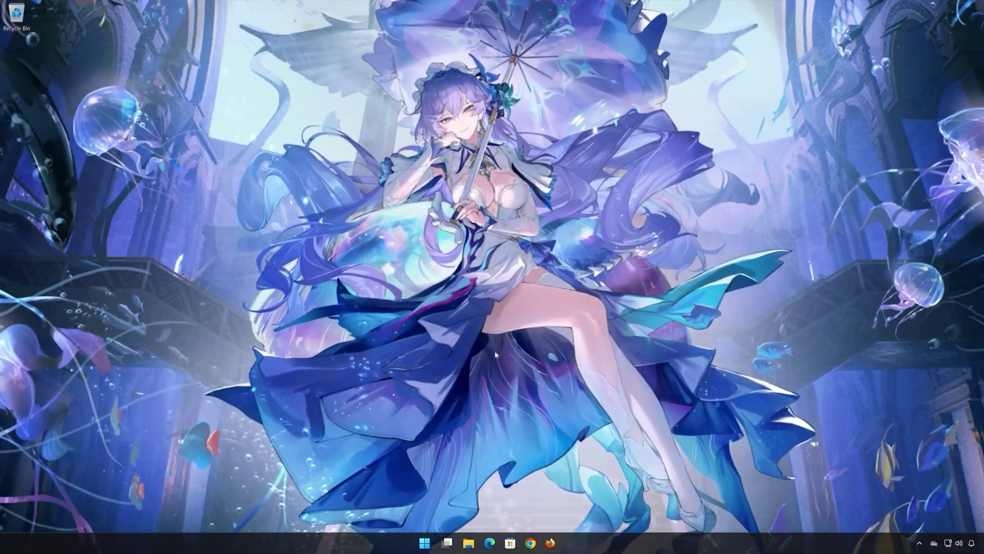
Restart the computer from the Windows power options.
click(437, 540)
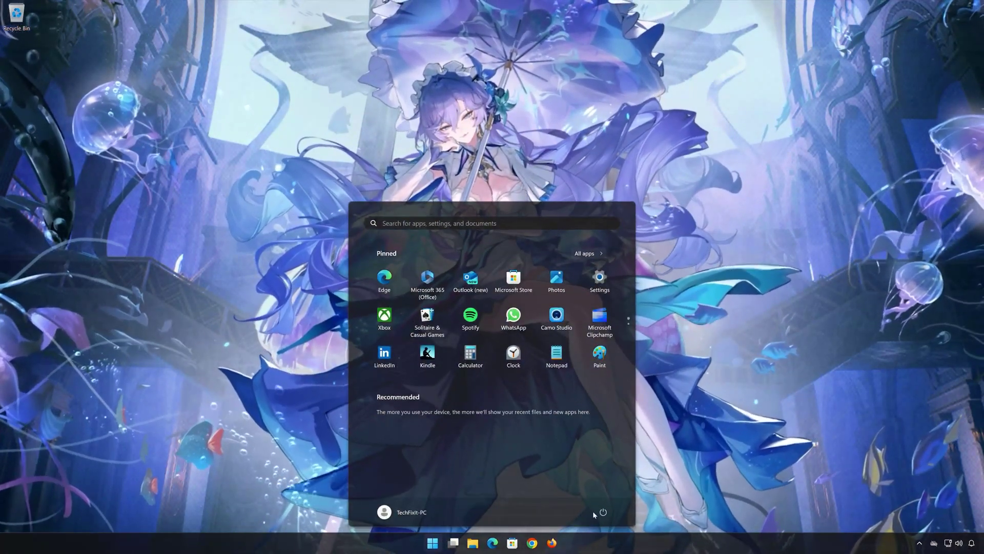
click(603, 512)
click(597, 493)
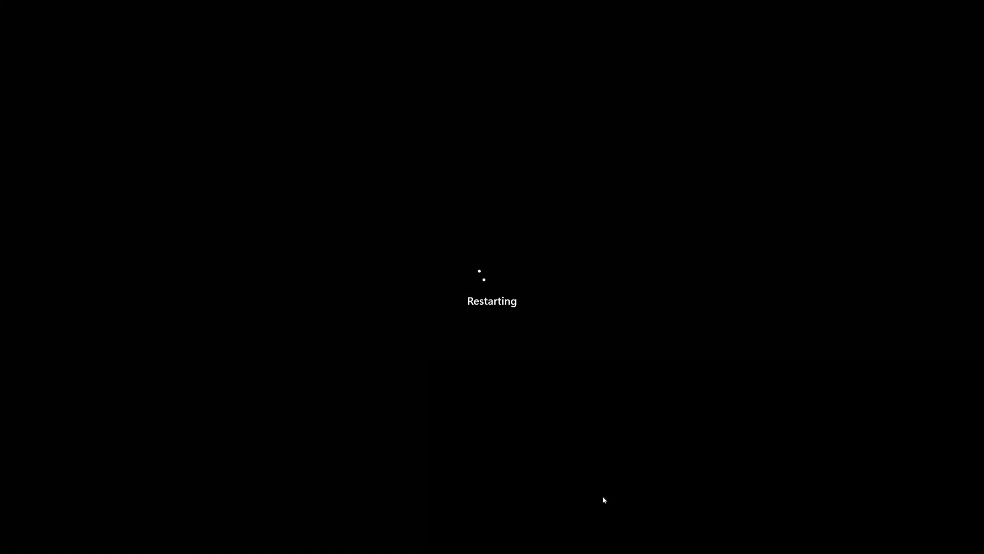